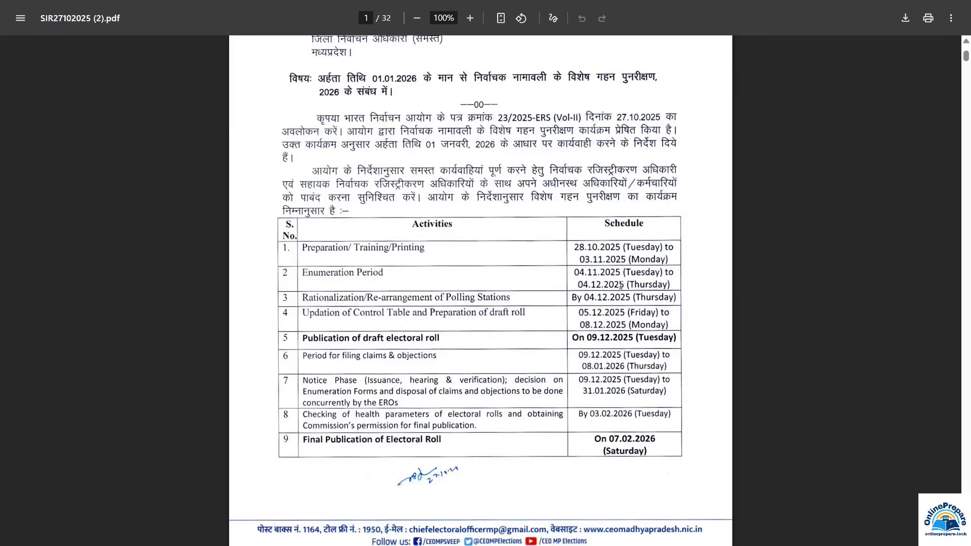
Scroll up the PDF to read the letter heading and the SIR 2026 schedule table.
scroll(475, 197, up, 3)
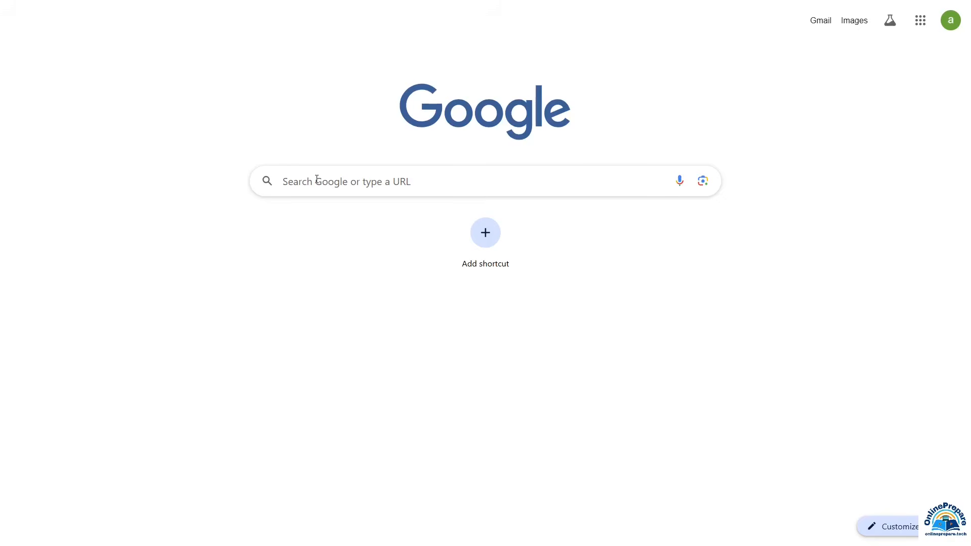
Search Google for 'voters' and open the 'Voter - Election Commission of India' result.
click(316, 181)
text(voters)
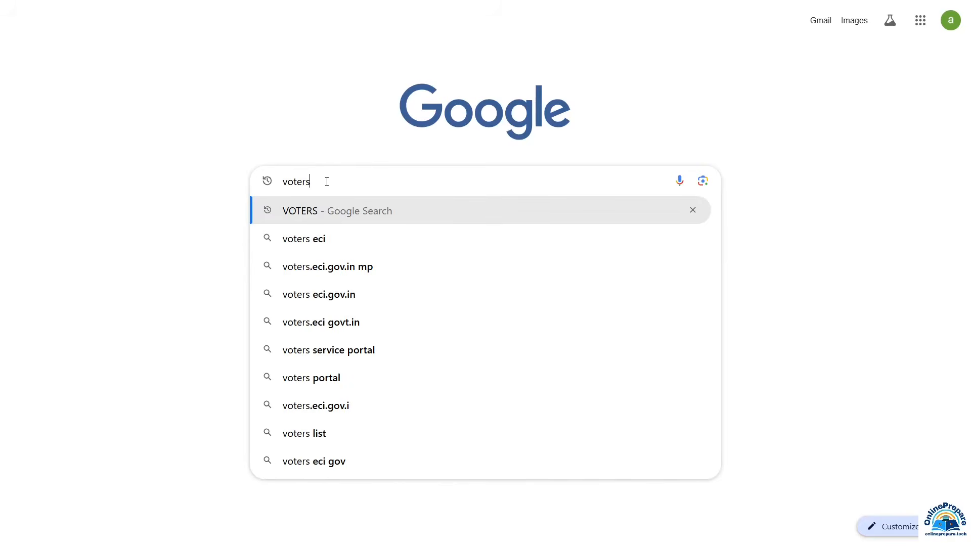
key(Return)
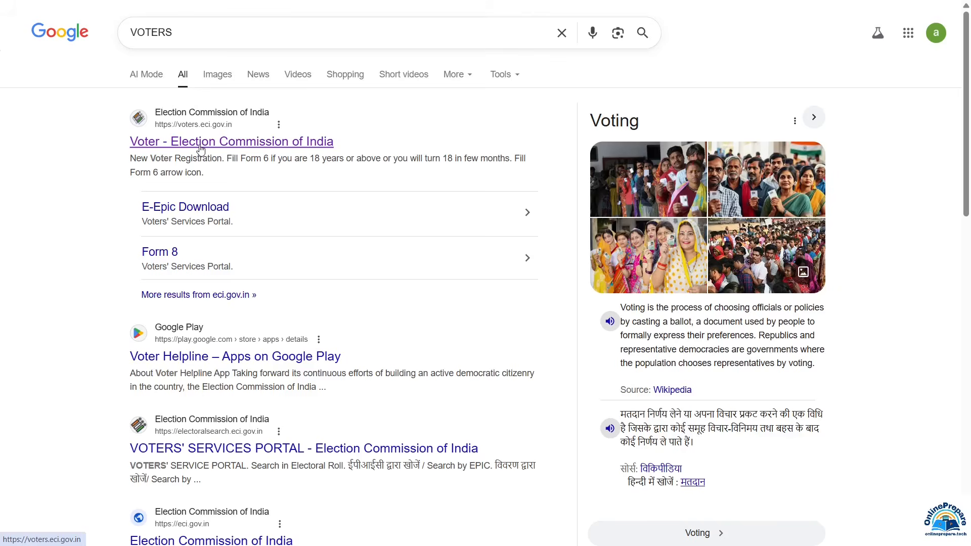
click(200, 147)
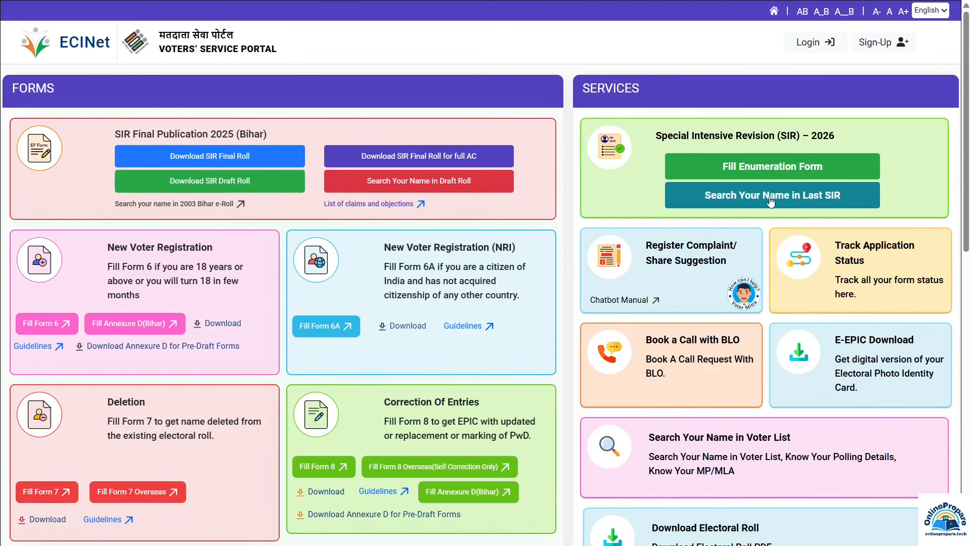
click(834, 201)
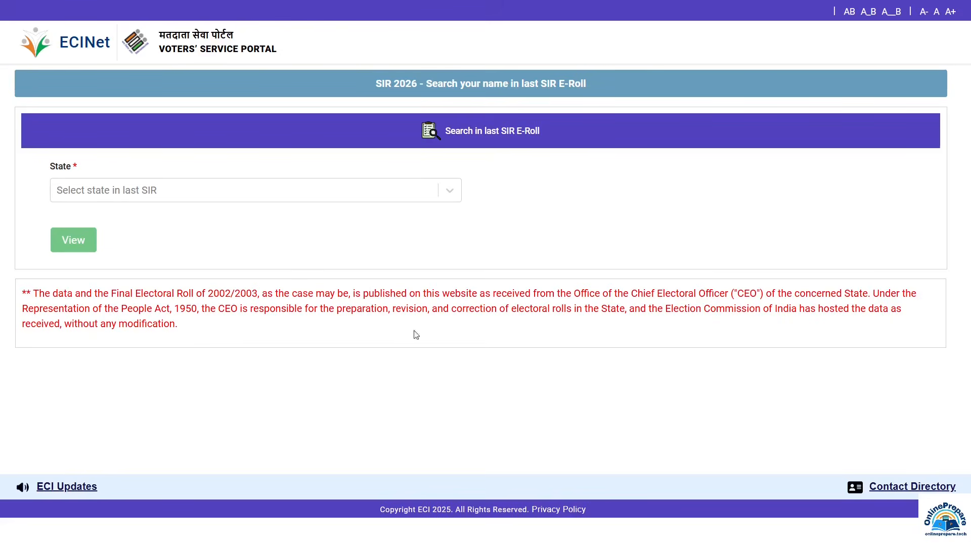
click(97, 194)
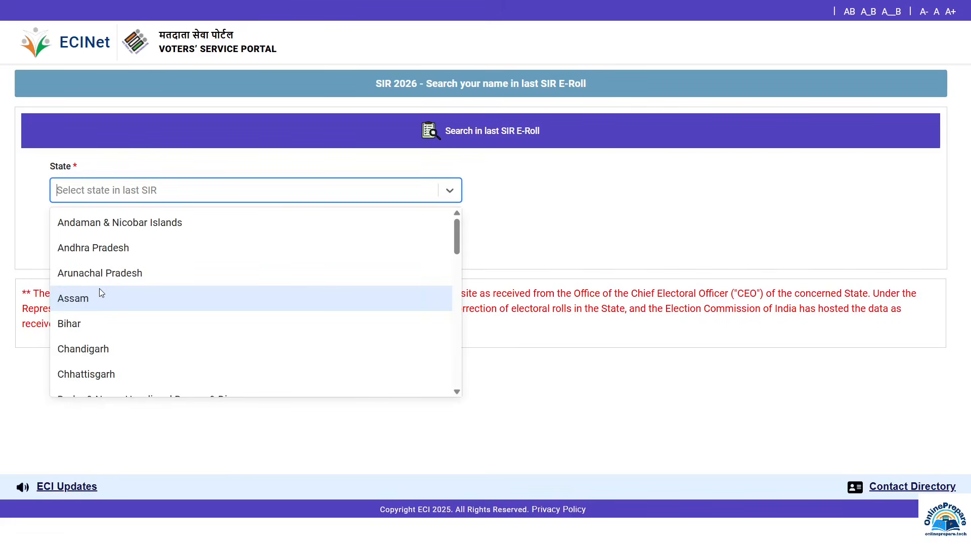
scroll(100, 291, down, 8)
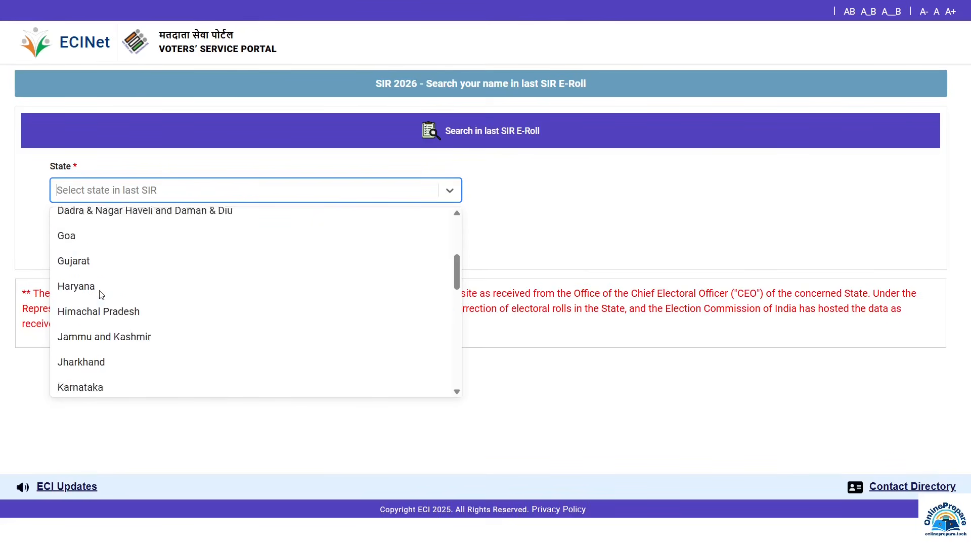
click(99, 298)
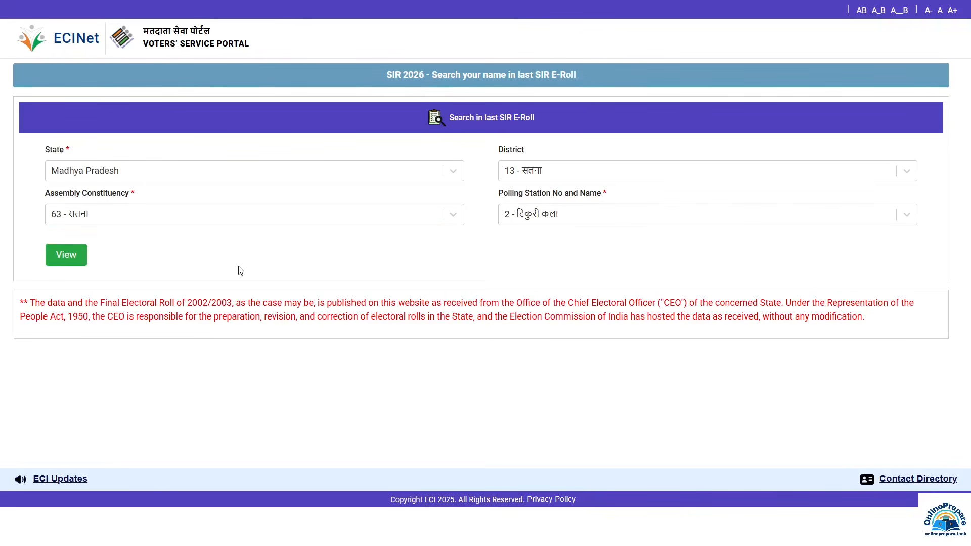
click(67, 255)
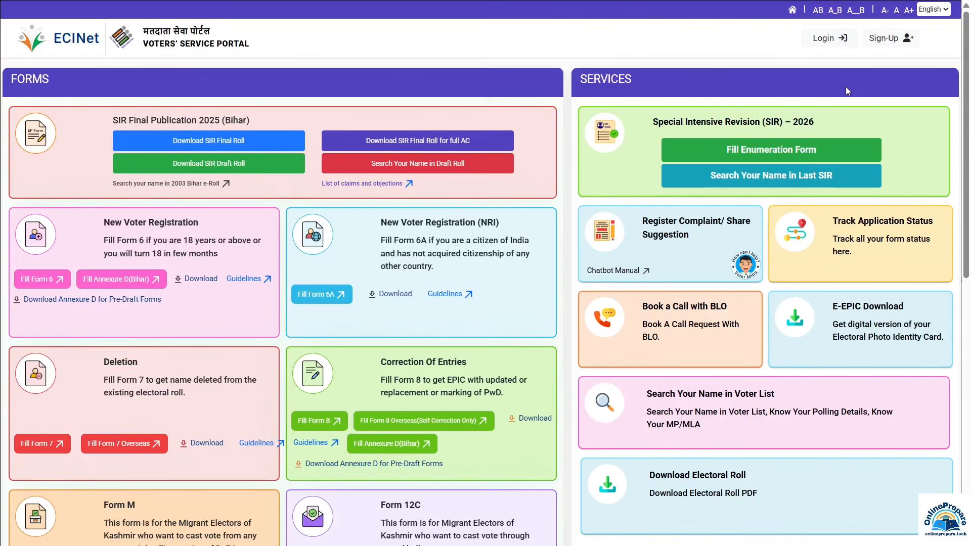
Start Sign-Up and submit the mobile number, optional email and captcha.
click(880, 46)
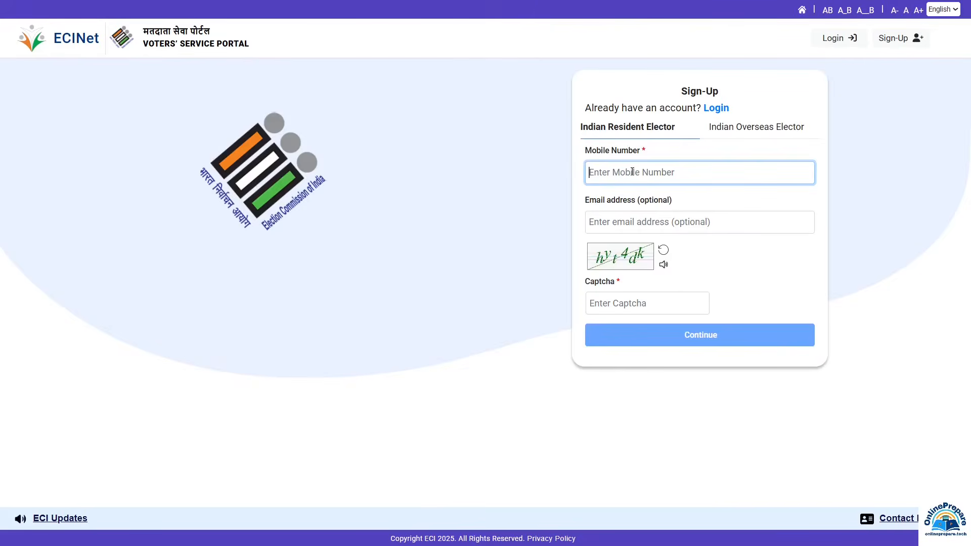
click(618, 223)
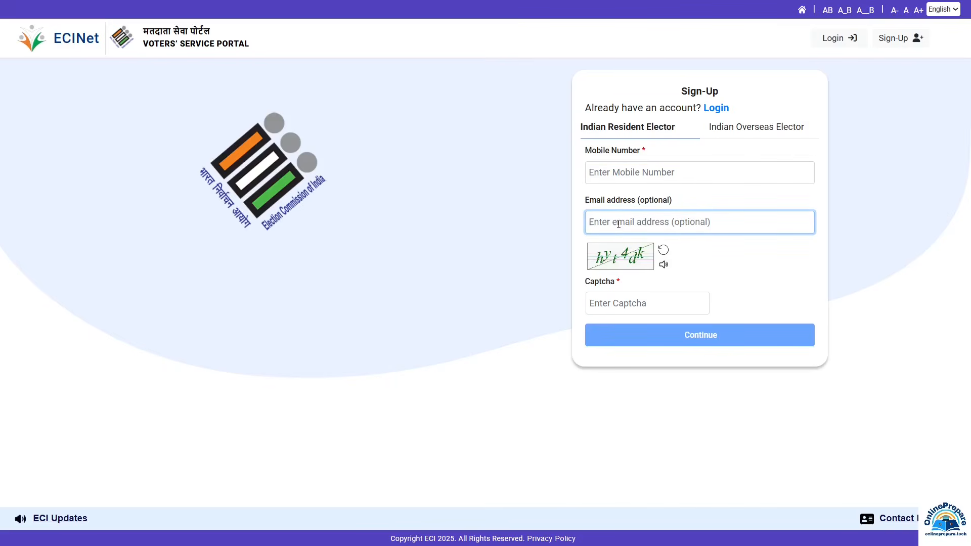
click(625, 305)
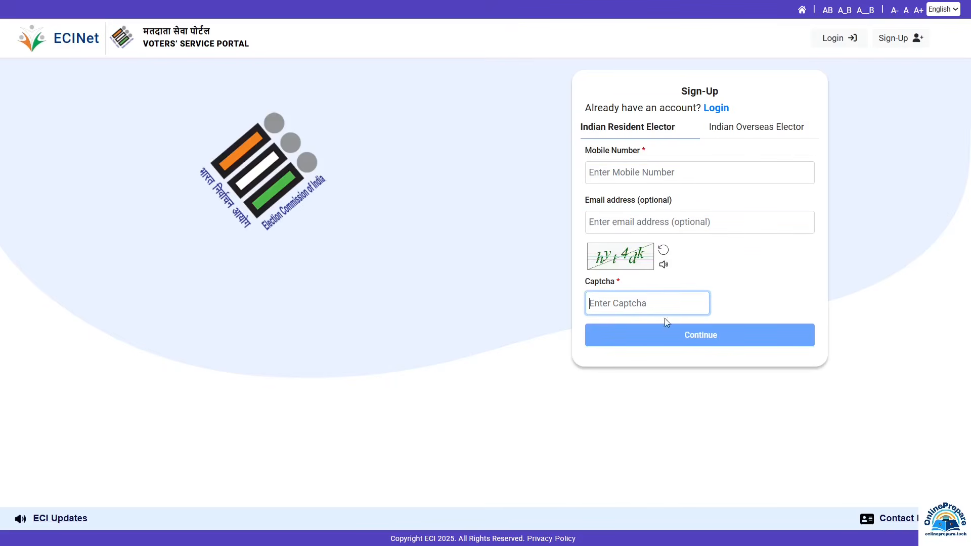
click(696, 335)
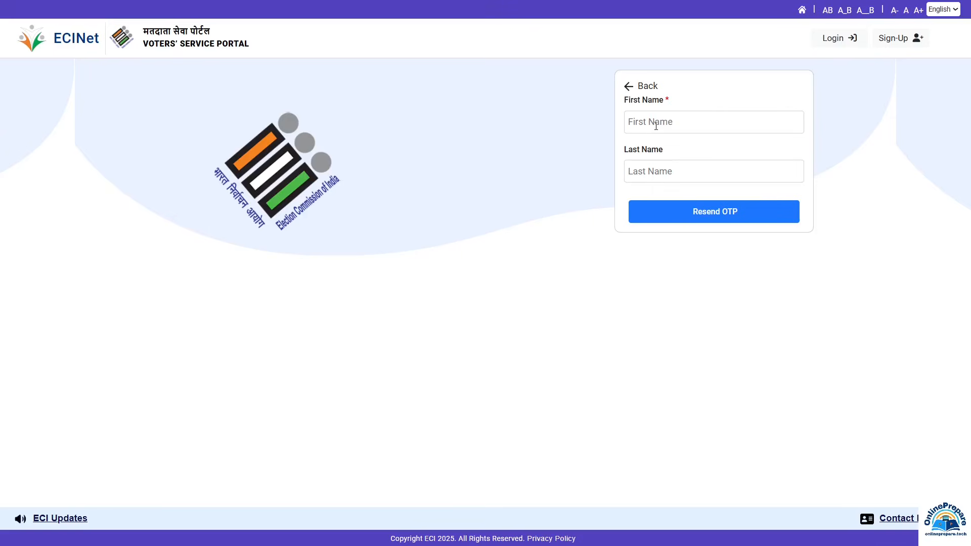
Enter the first and last name, request the mobile OTP, and verify the six-digit code.
click(655, 127)
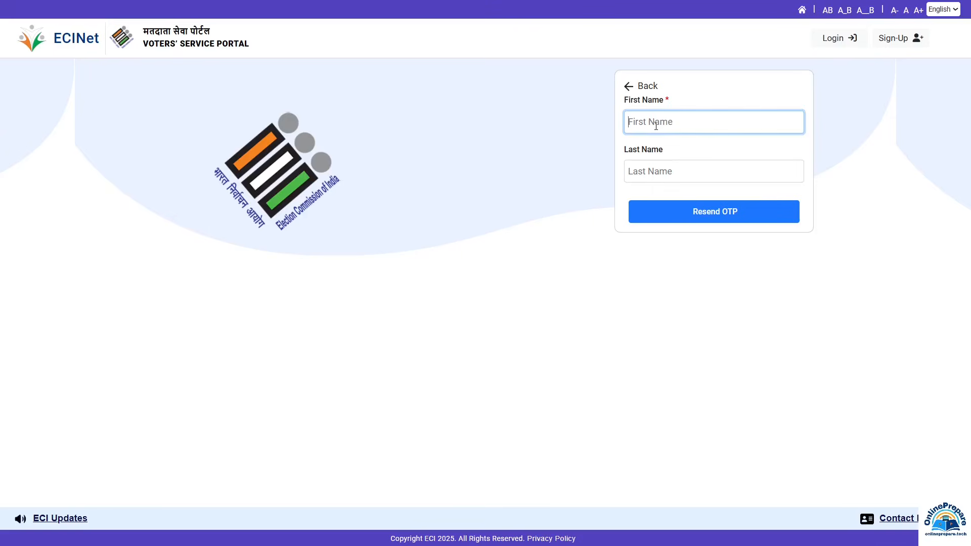
click(646, 174)
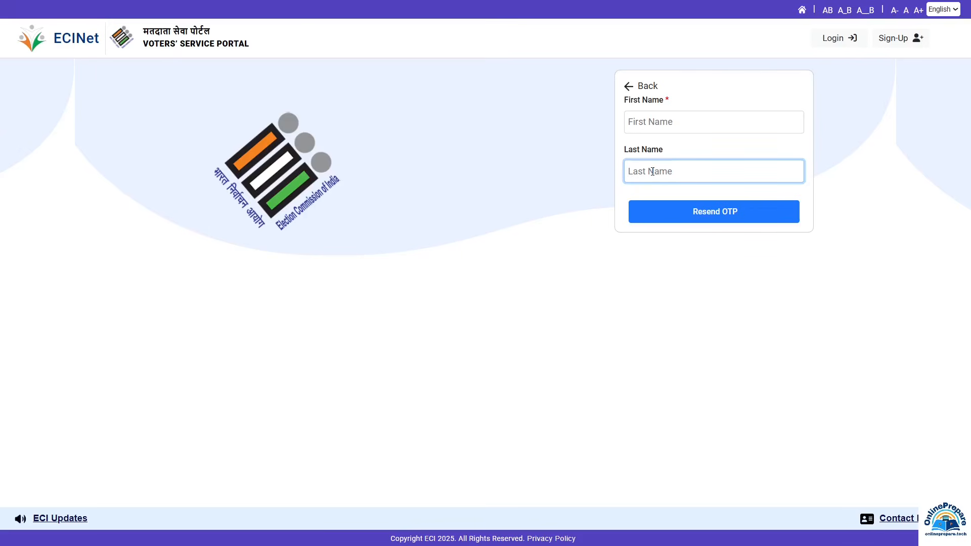
click(698, 122)
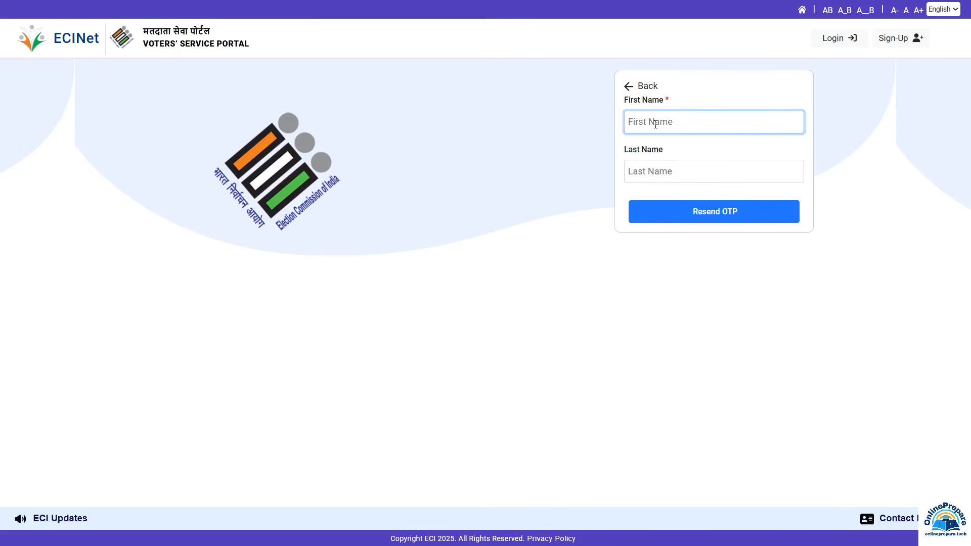
click(712, 221)
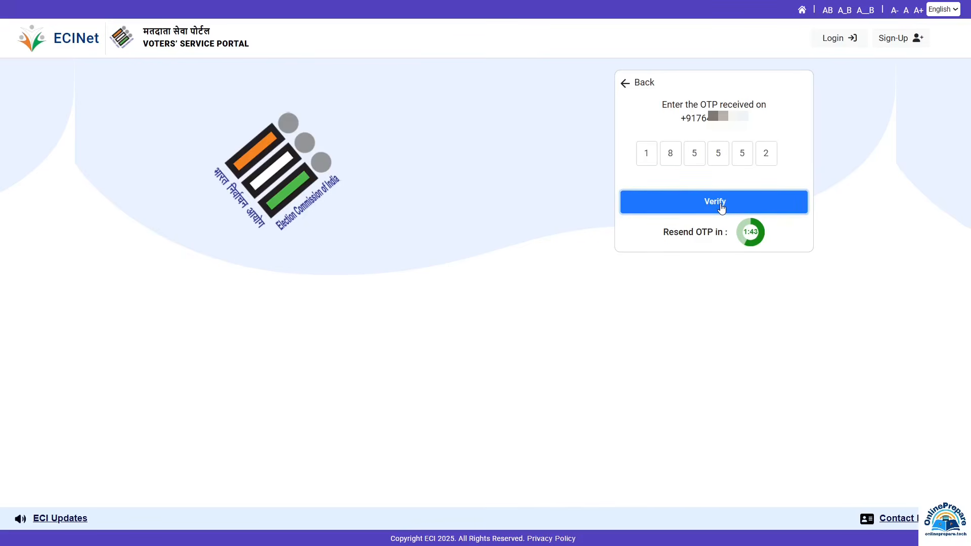
click(722, 205)
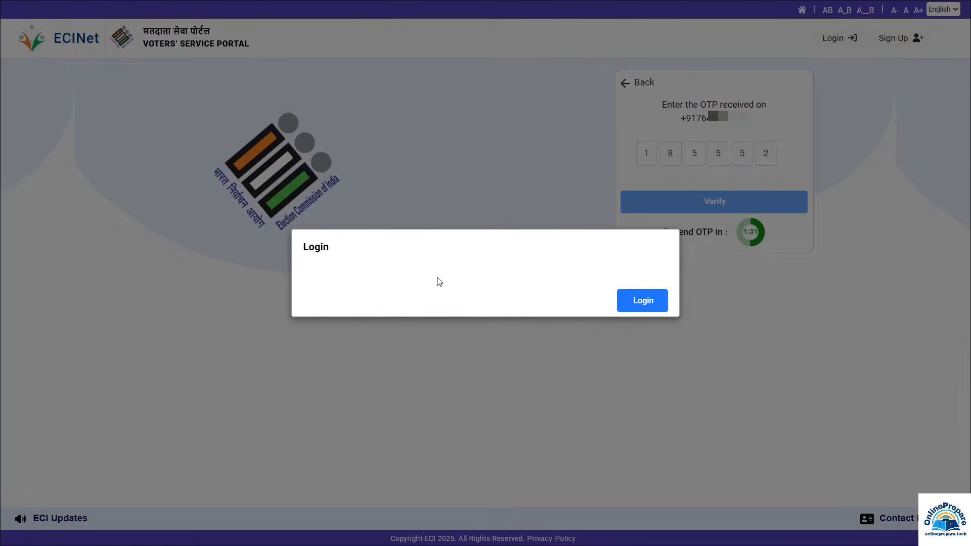
Log in with the registered mobile number, captcha and received OTP.
click(639, 309)
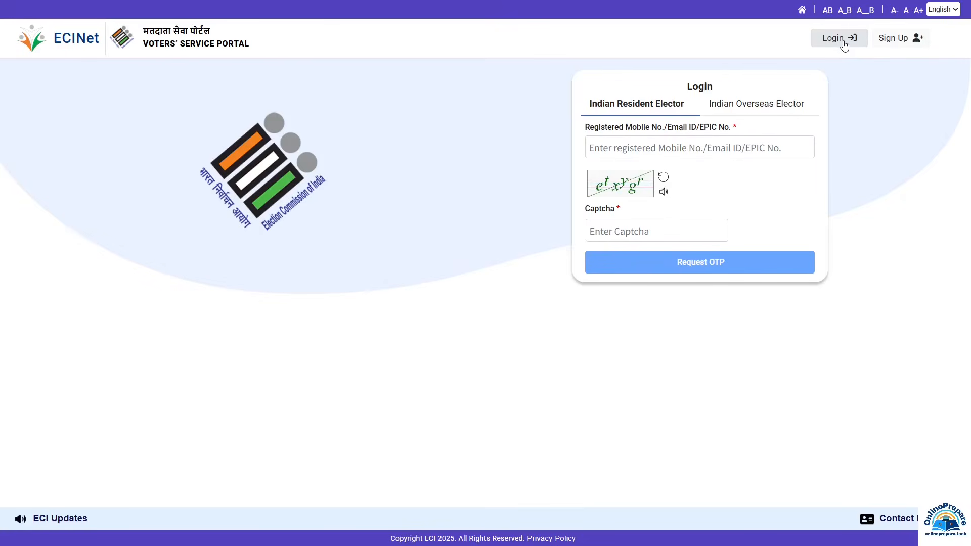
click(609, 148)
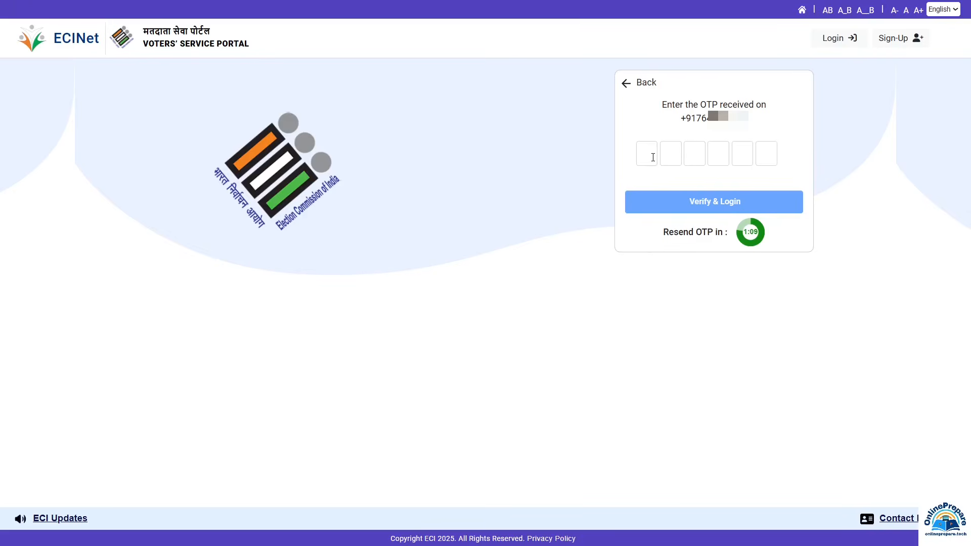
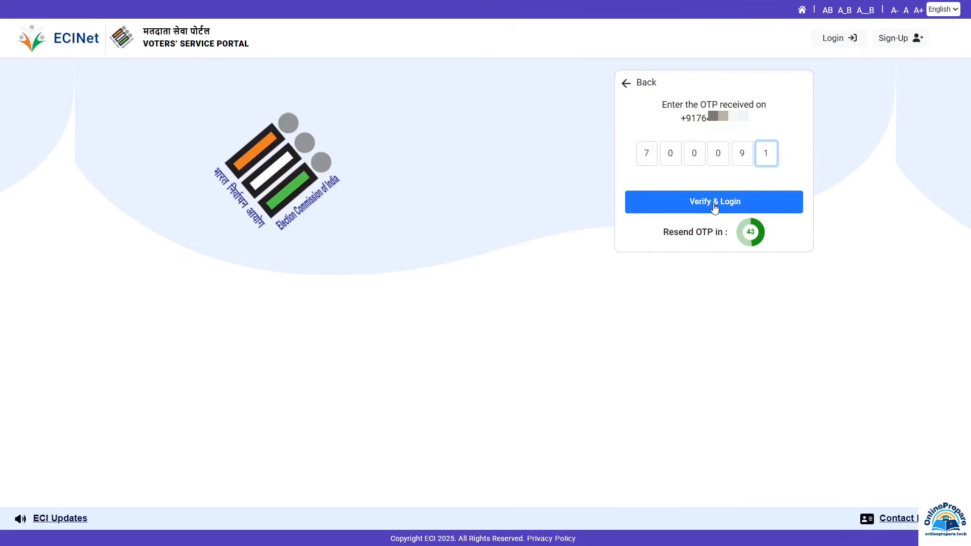
click(714, 202)
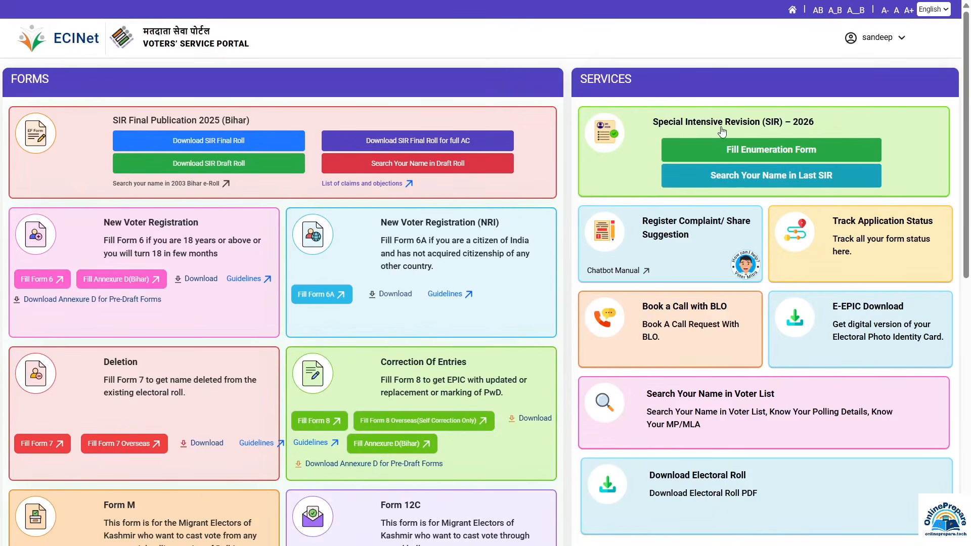
Open the SIR 2026 enumeration form submission, leaving the page language unchanged.
click(809, 153)
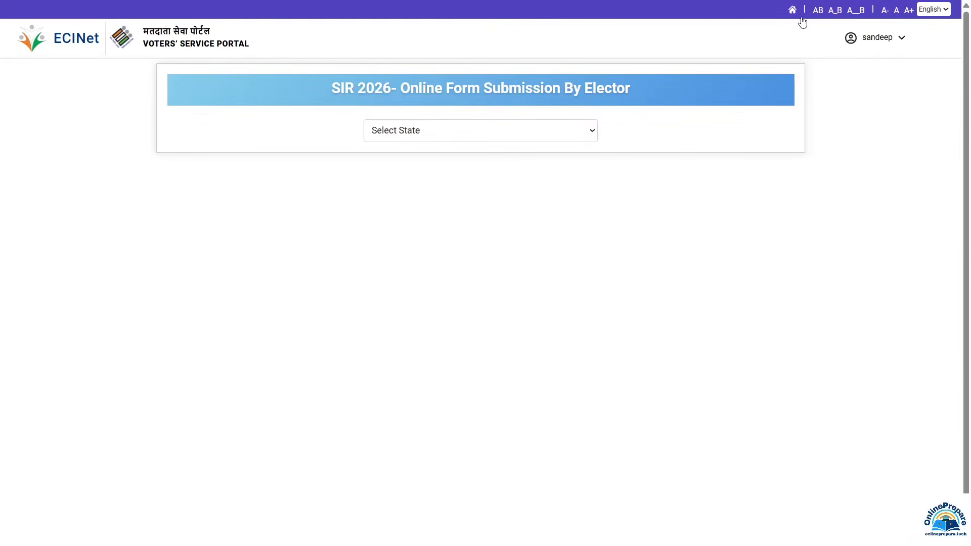
click(936, 10)
click(922, 89)
Select Madhya Pradesh, paste the elector's EPIC number, and search for the record.
click(406, 132)
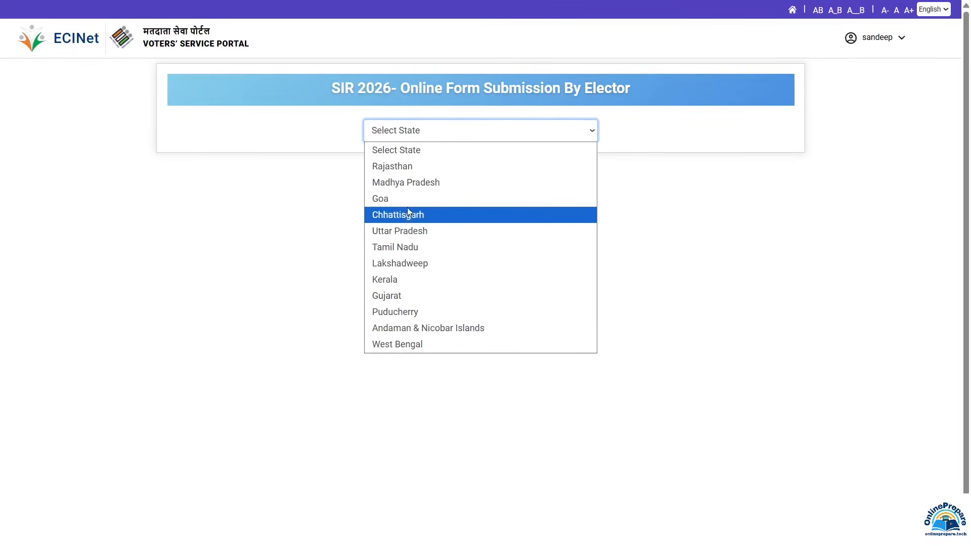
click(406, 183)
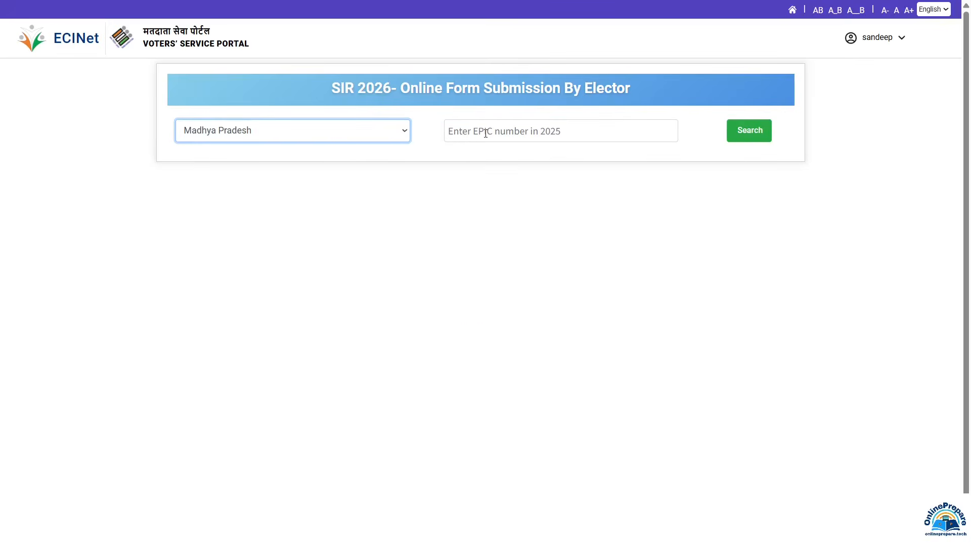
click(536, 132)
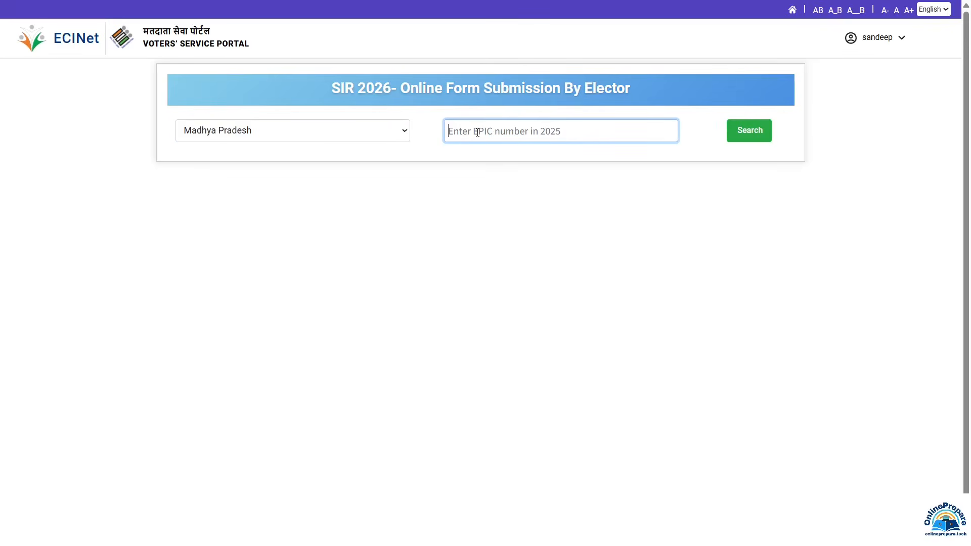
key(ctrl+v)
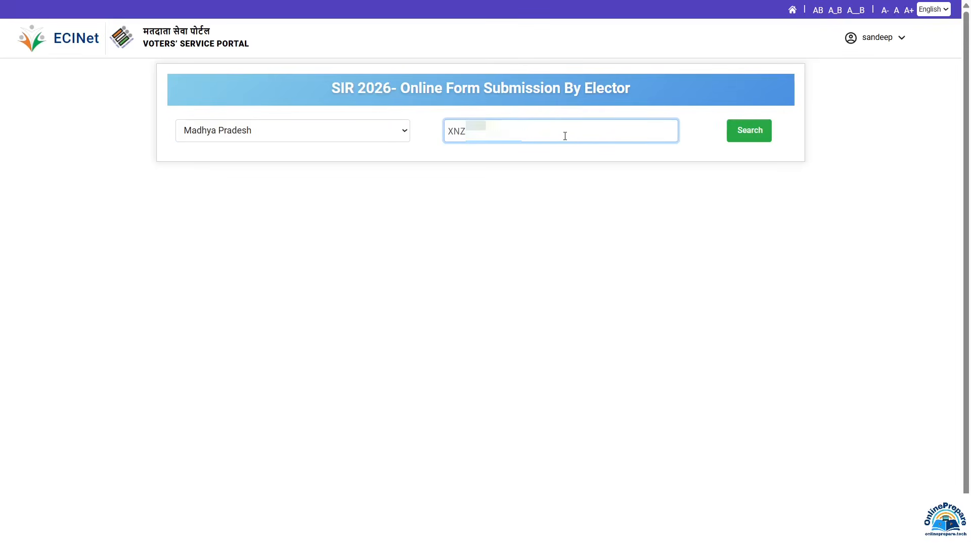
click(748, 139)
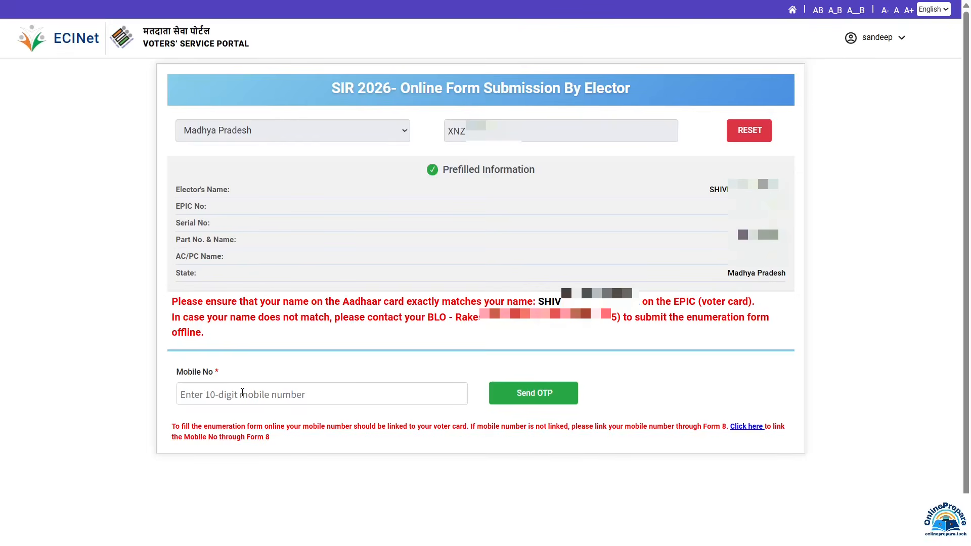
Enter the registered mobile number and verify it with the pasted one-time code.
click(242, 393)
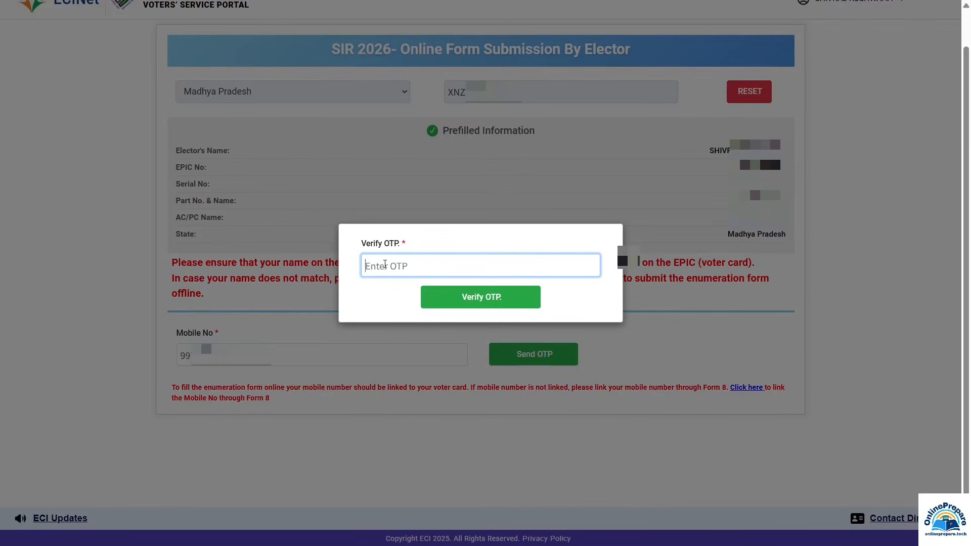
key(ctrl+v)
click(479, 303)
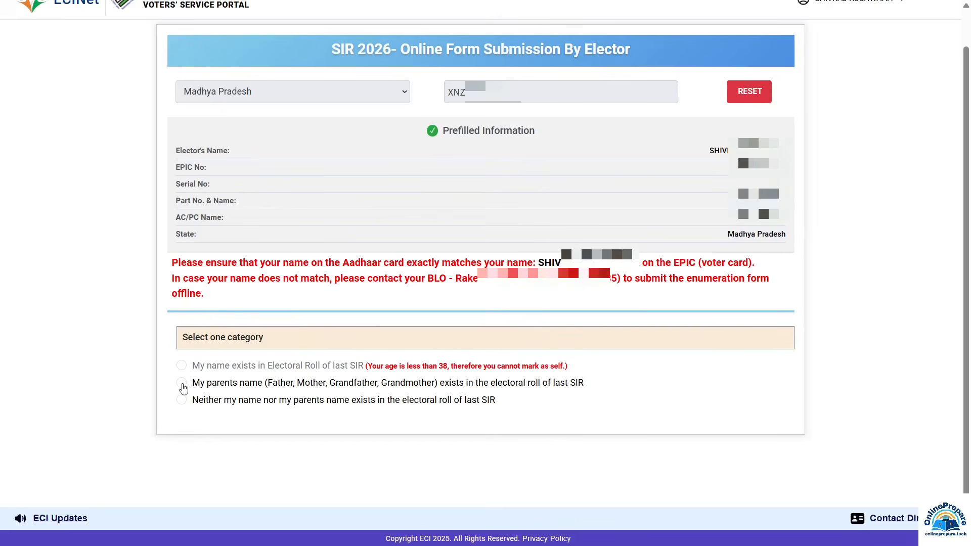
Select 'Neither my name nor my parents name exists in the electoral roll of last SIR'.
click(181, 400)
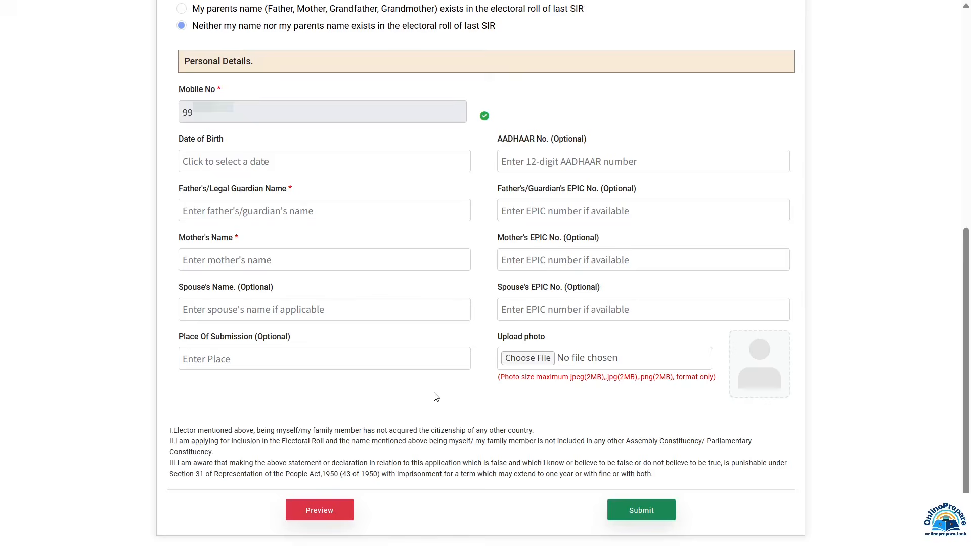
scroll(243, 100, up, 2)
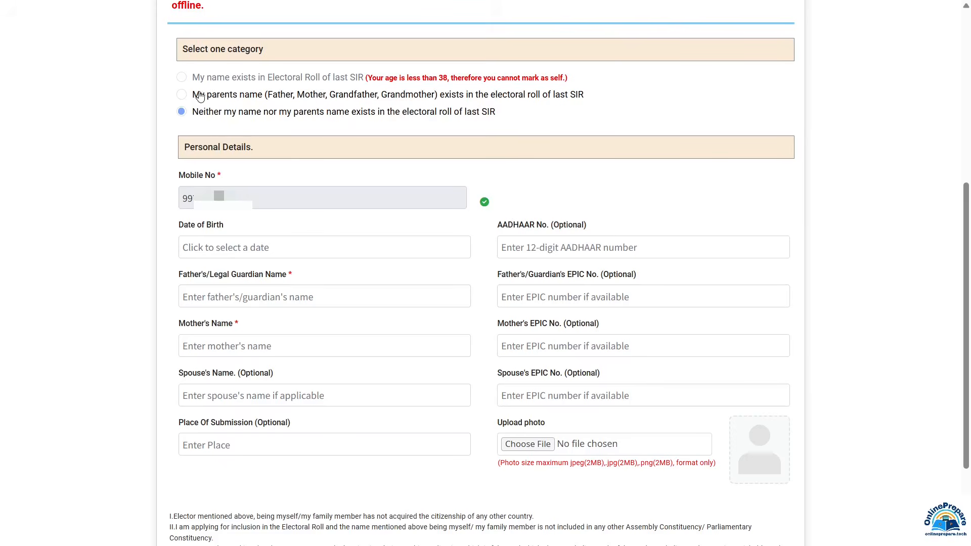
Switch to the parents-listed category and set the state to Madhya Pradesh.
click(182, 95)
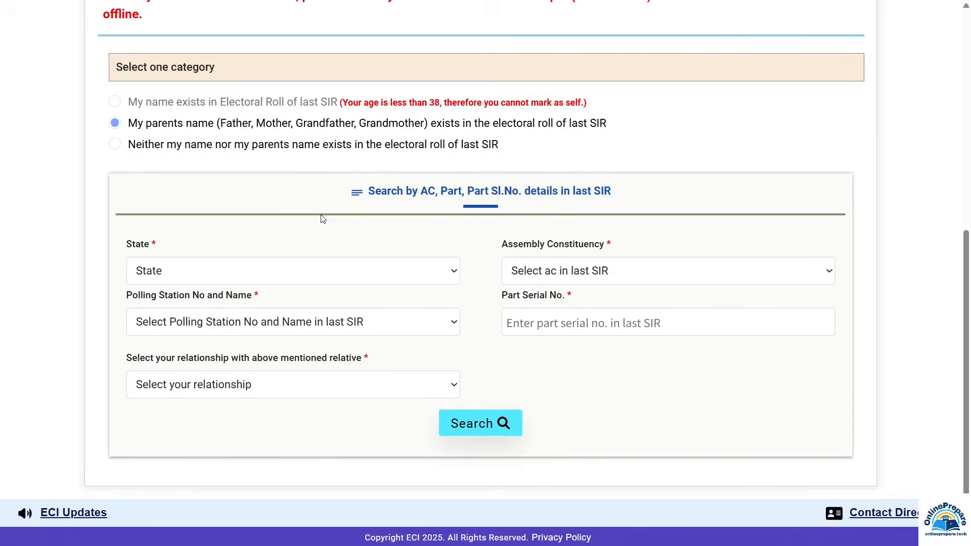
click(192, 277)
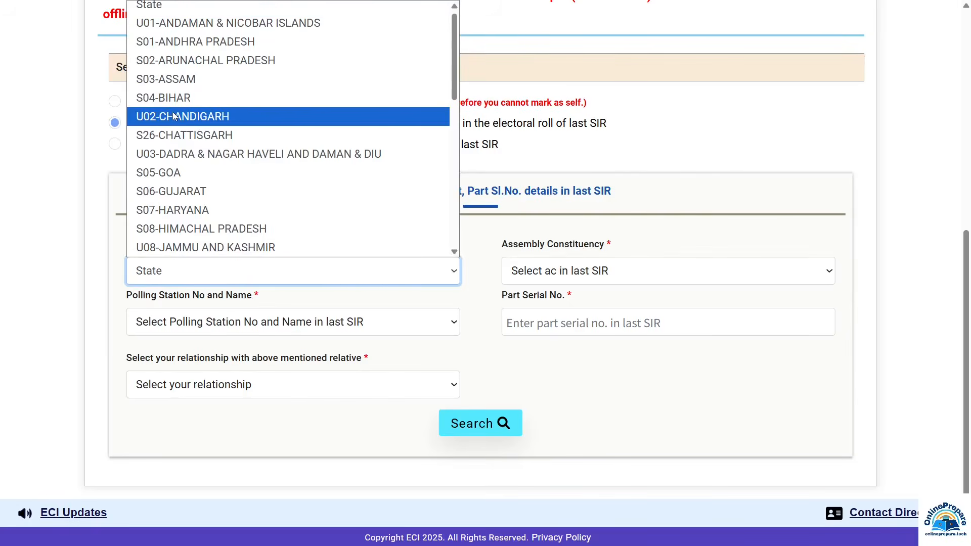
scroll(183, 106, down, 5)
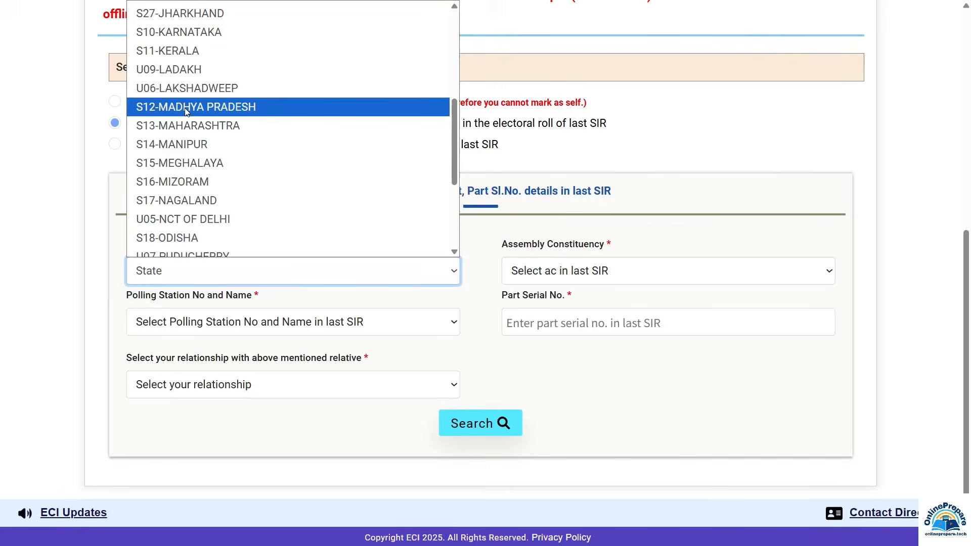
click(183, 106)
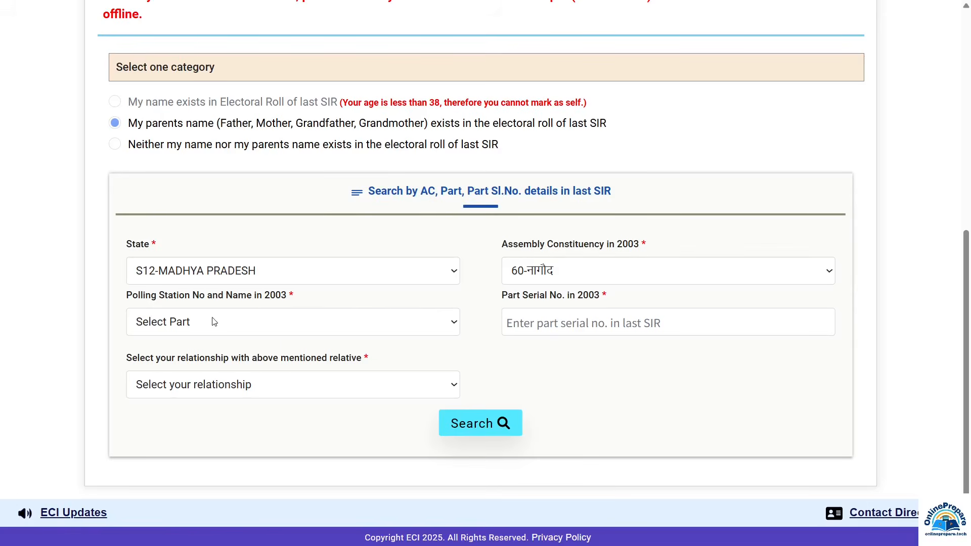
Set polling station 42-नागौद, enter the part serial number, and choose Father as relationship.
click(189, 330)
click(541, 324)
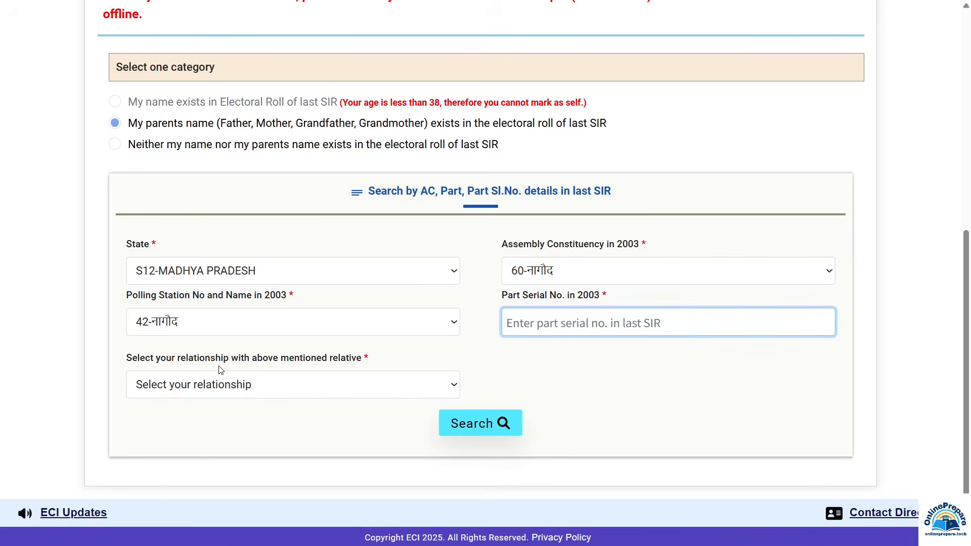
click(219, 393)
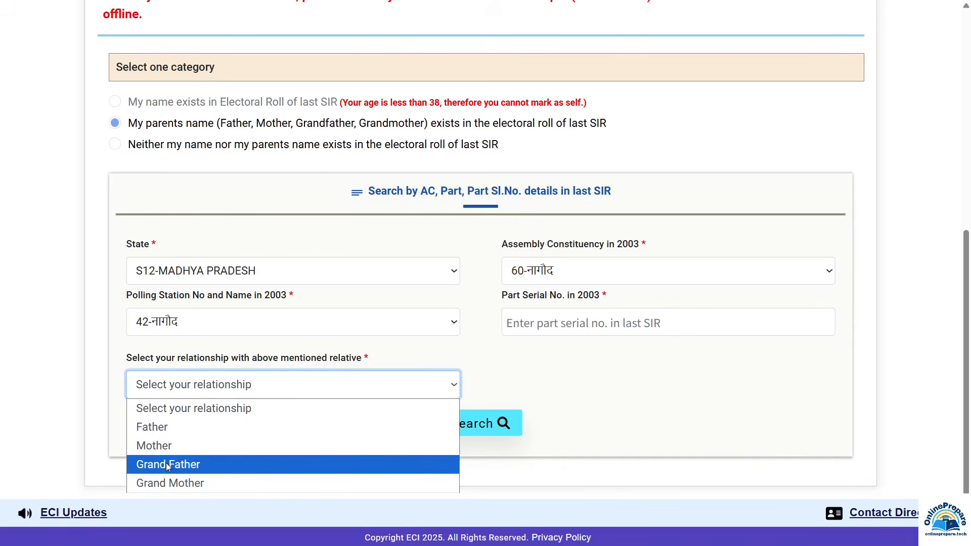
click(152, 427)
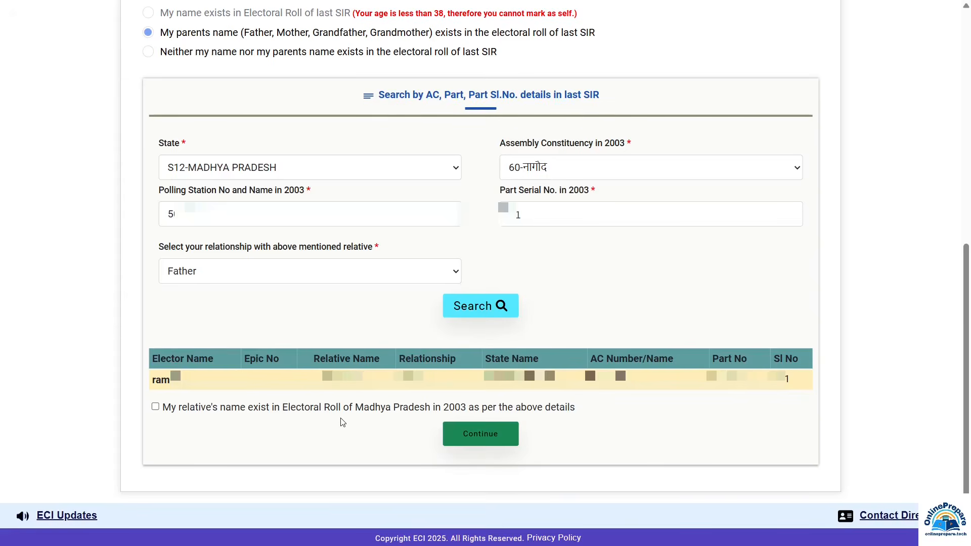
Confirm the relative's name exists in the 2003 electoral roll and continue to Personal Details.
click(155, 406)
click(477, 434)
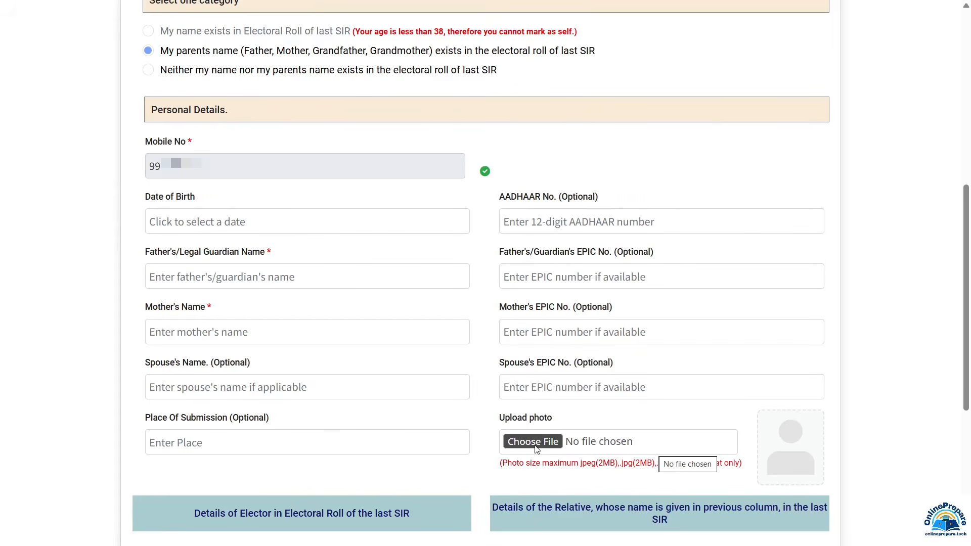
Upload the elector's photo 001.jpg, shrink it within the crop area, and save it to the form.
click(534, 442)
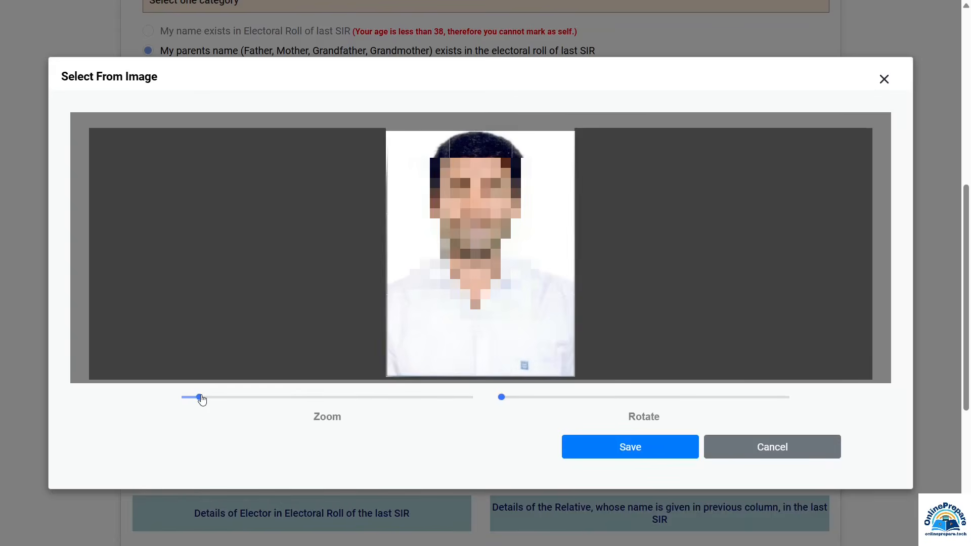
drag(202, 399, 202, 399)
click(630, 448)
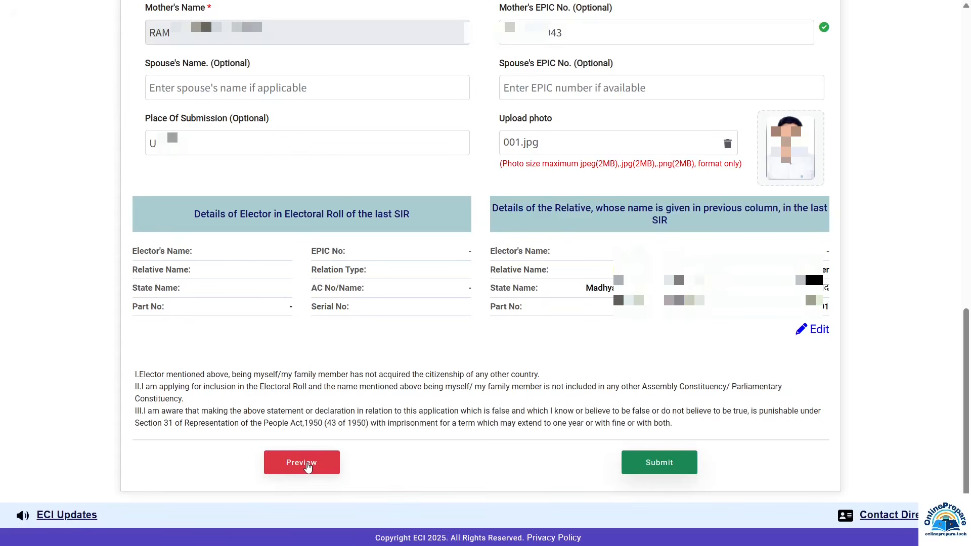
Preview the enumeration form, tick the 'I hereby declare' checkbox, and submit it for eSign.
click(308, 467)
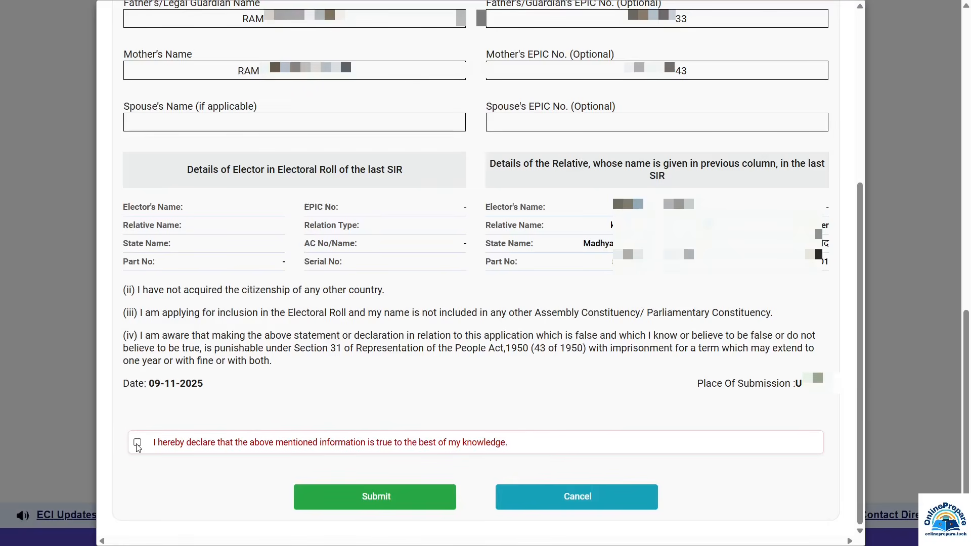
click(137, 443)
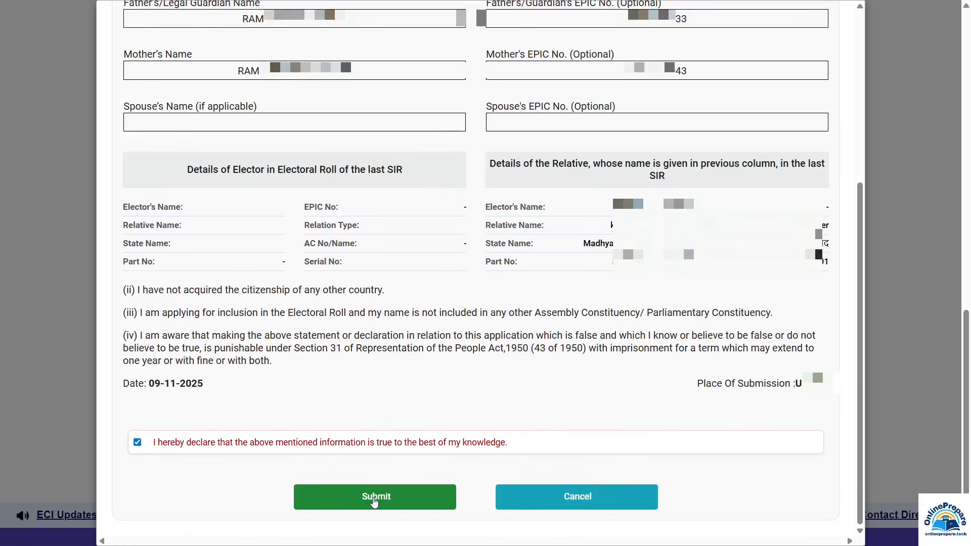
click(374, 501)
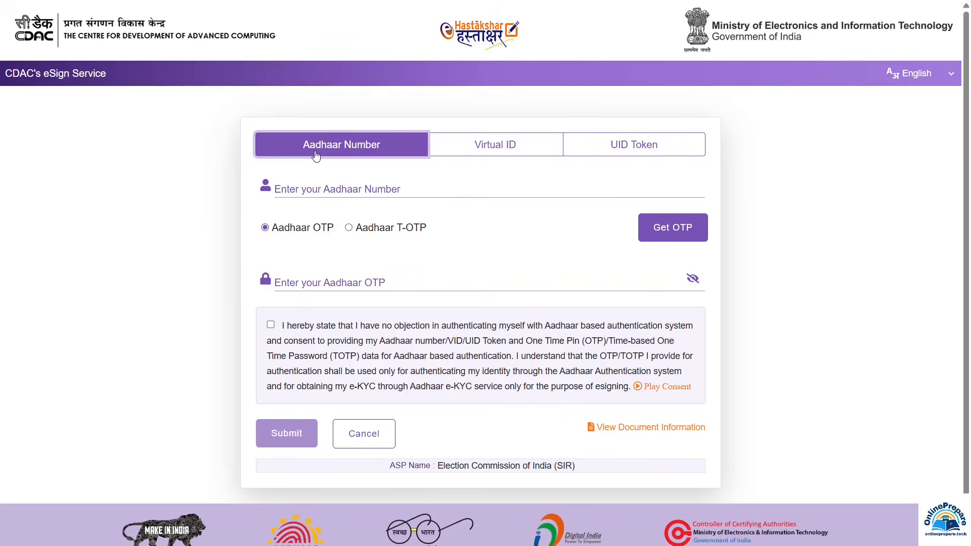
Enter the Aadhaar number, request and enter the OTP, then submit to eSign the form.
click(314, 188)
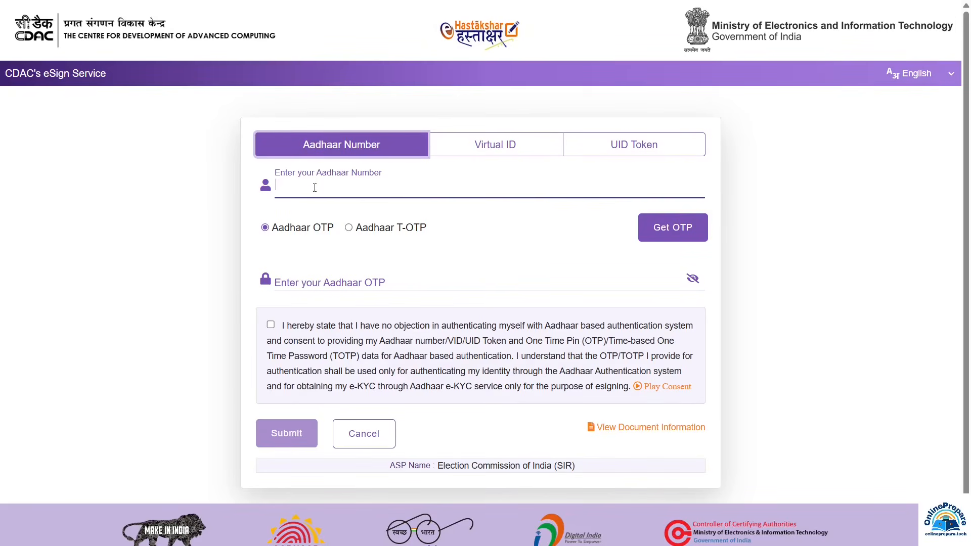
click(676, 235)
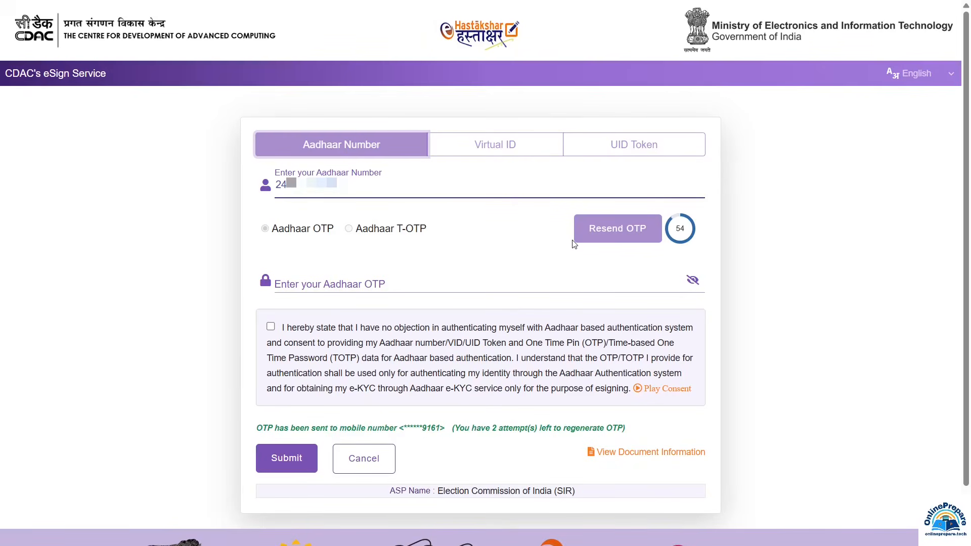
click(319, 286)
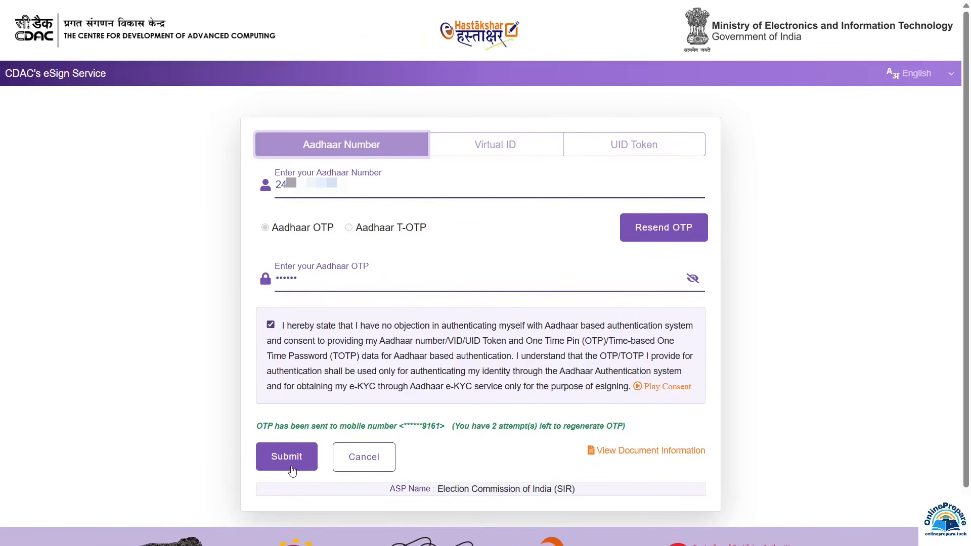
click(286, 457)
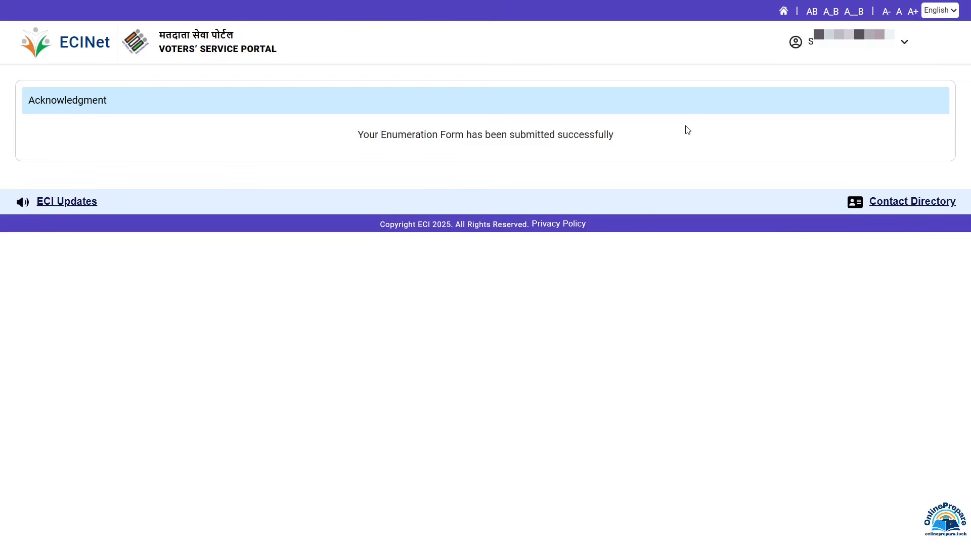
Log out of the voters' portal from the account dropdown.
click(889, 43)
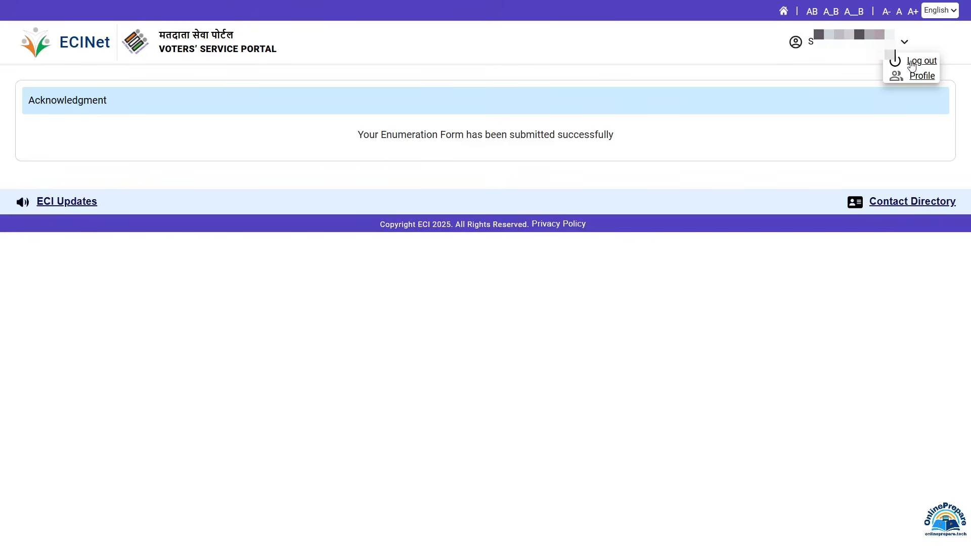
click(911, 62)
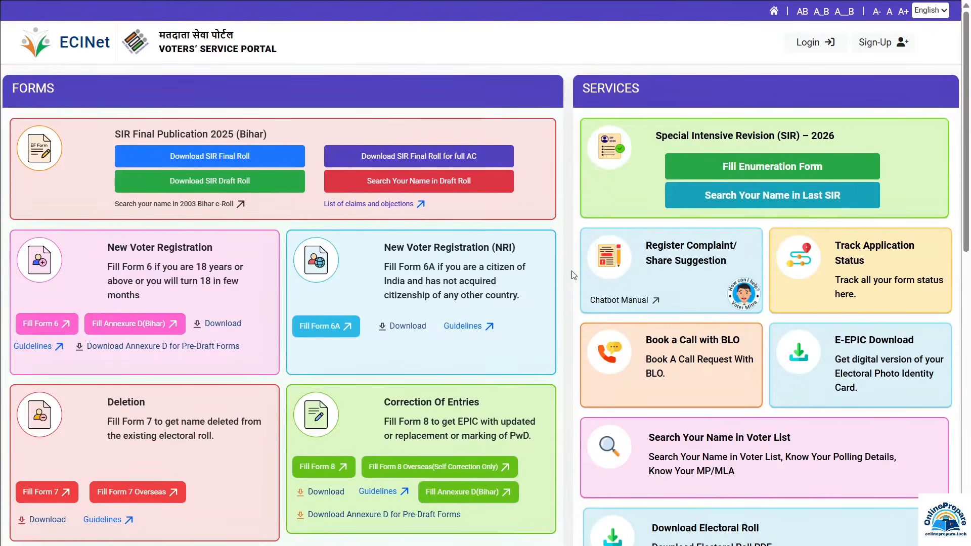